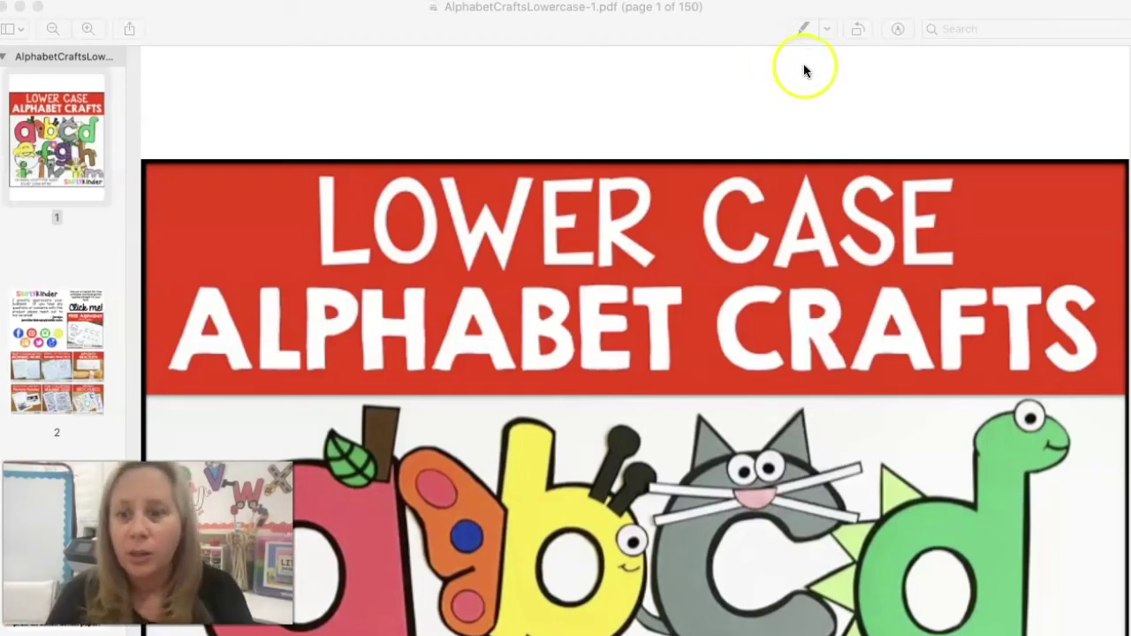
Minimize the Preview window showing AlphabetCraftsLowercase-1.pdf to reveal the desktop.
left_click(22, 8)
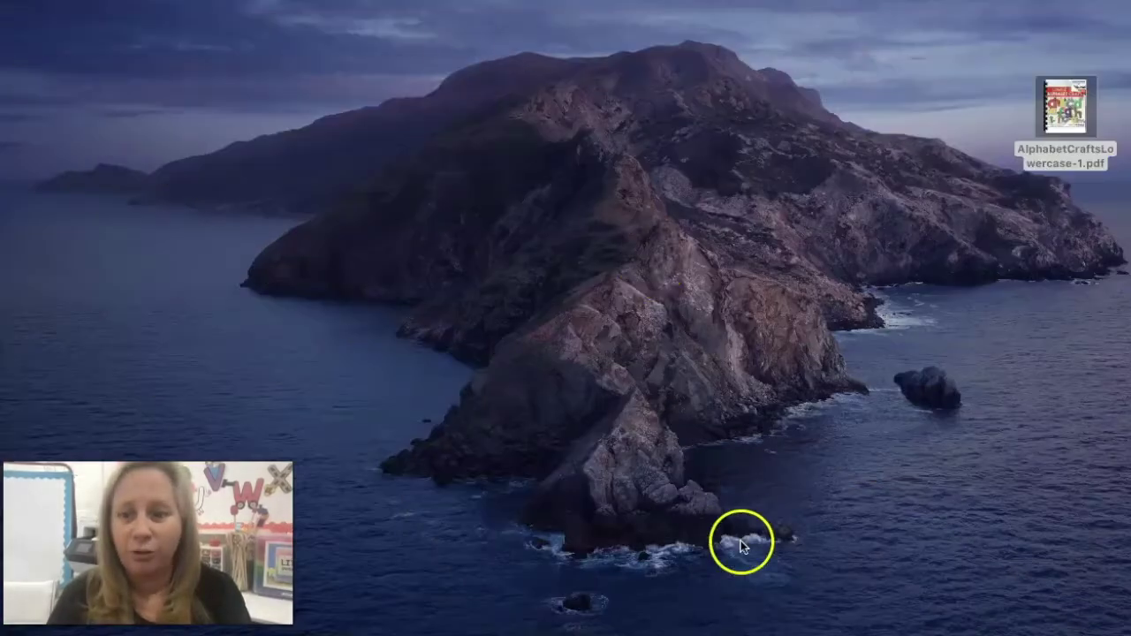
Restore the Drive Test File folder and open AlphabetCraftsLowercase-1.pdf in the Drive previewer.
left_click(986, 629)
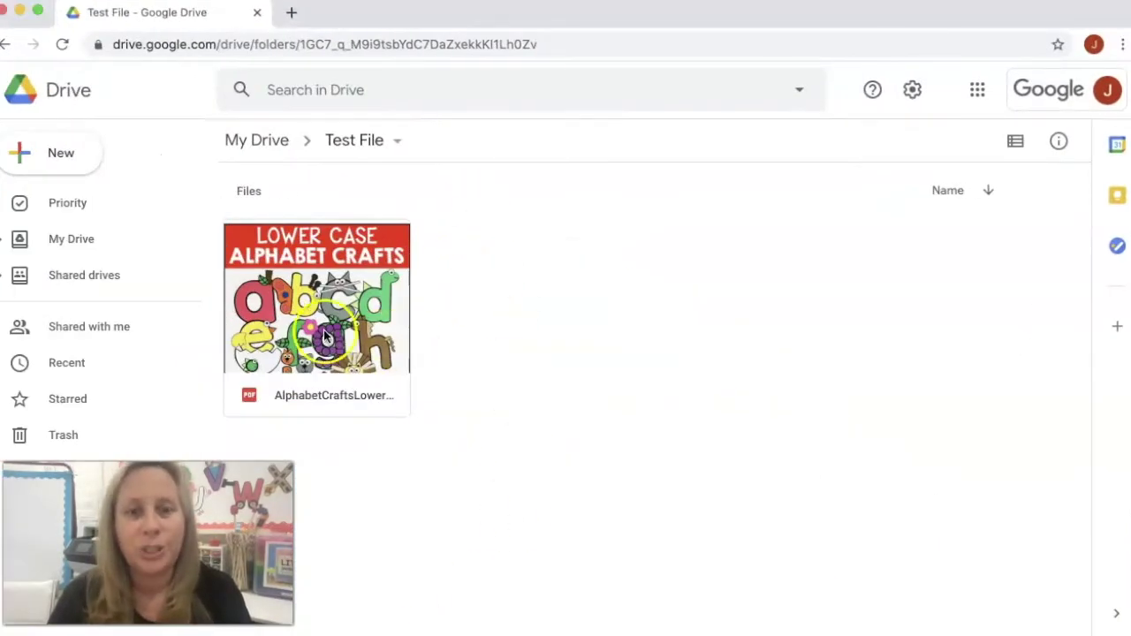
double_click(363, 313)
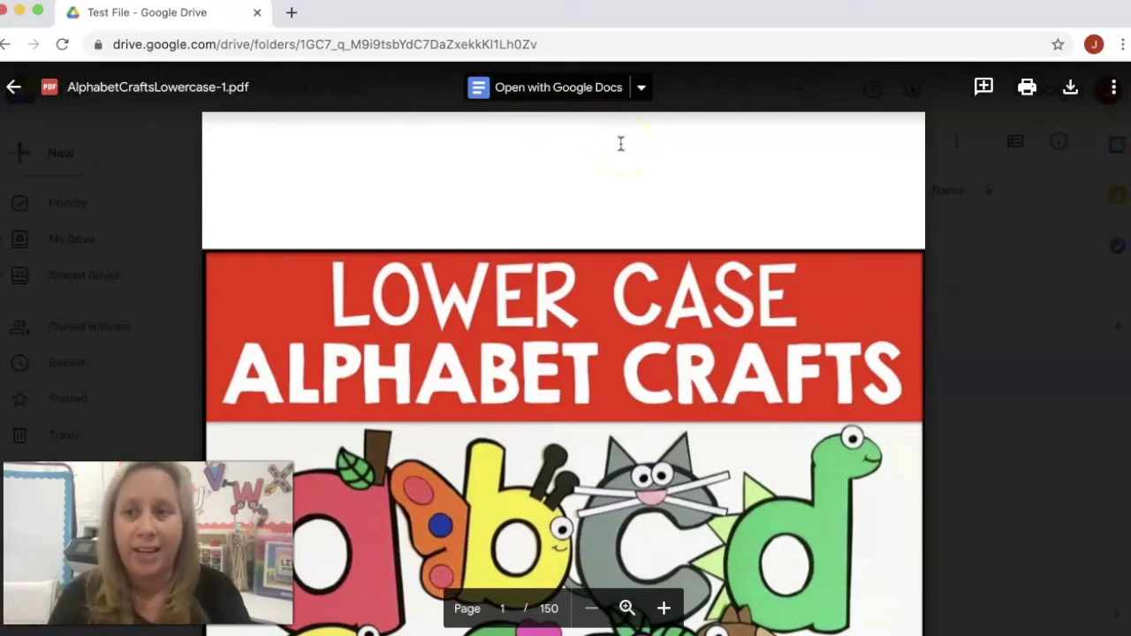
Open the PDF in its own tab and bring up the print dialog for all 150 pages.
left_click(1026, 87)
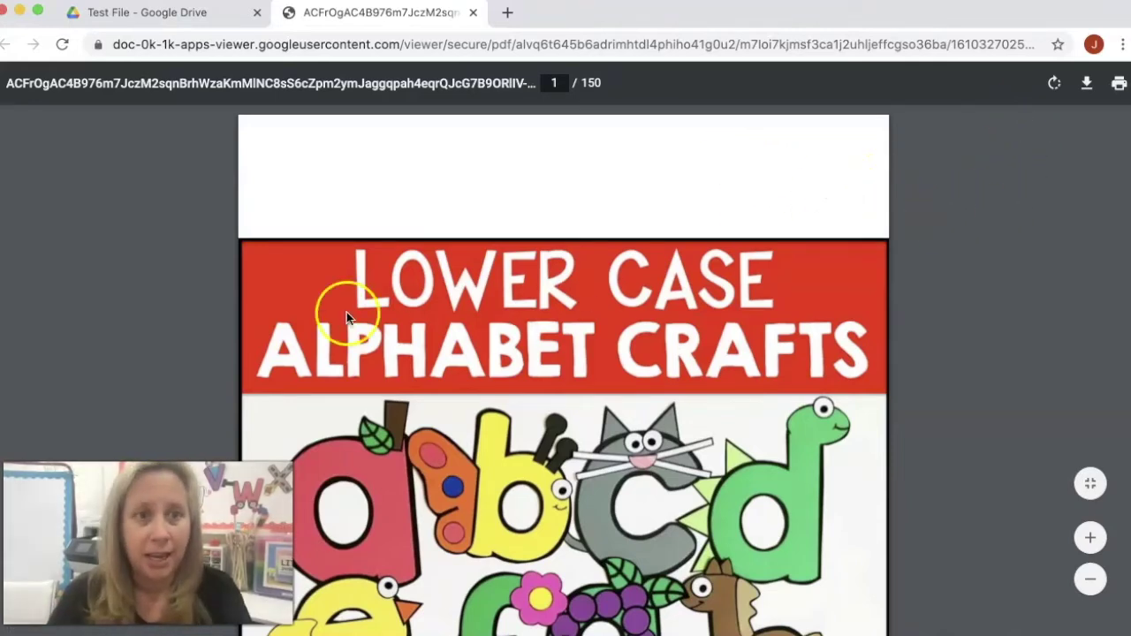
left_click(1120, 84)
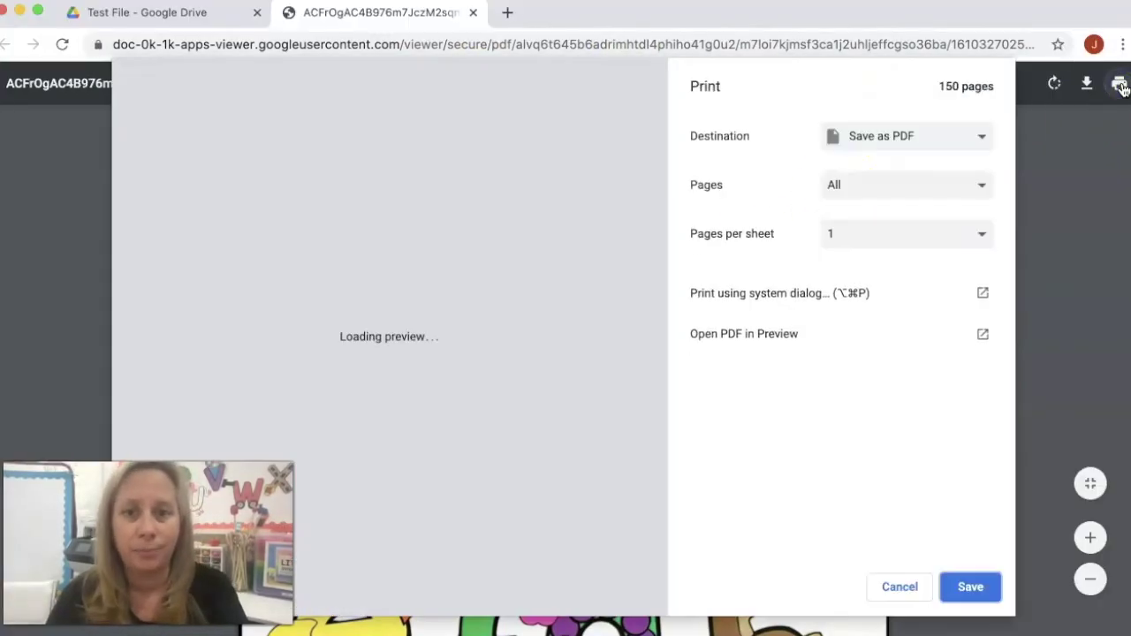
Set the print destination to Save as PDF and Pages to Custom.
left_click(875, 138)
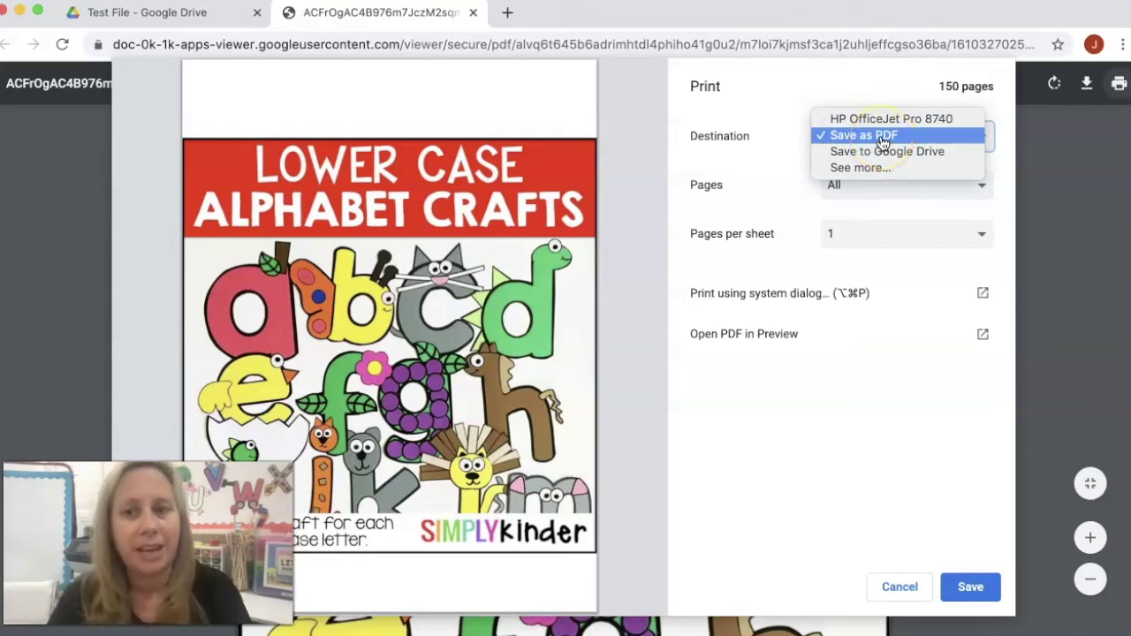
left_click(883, 120)
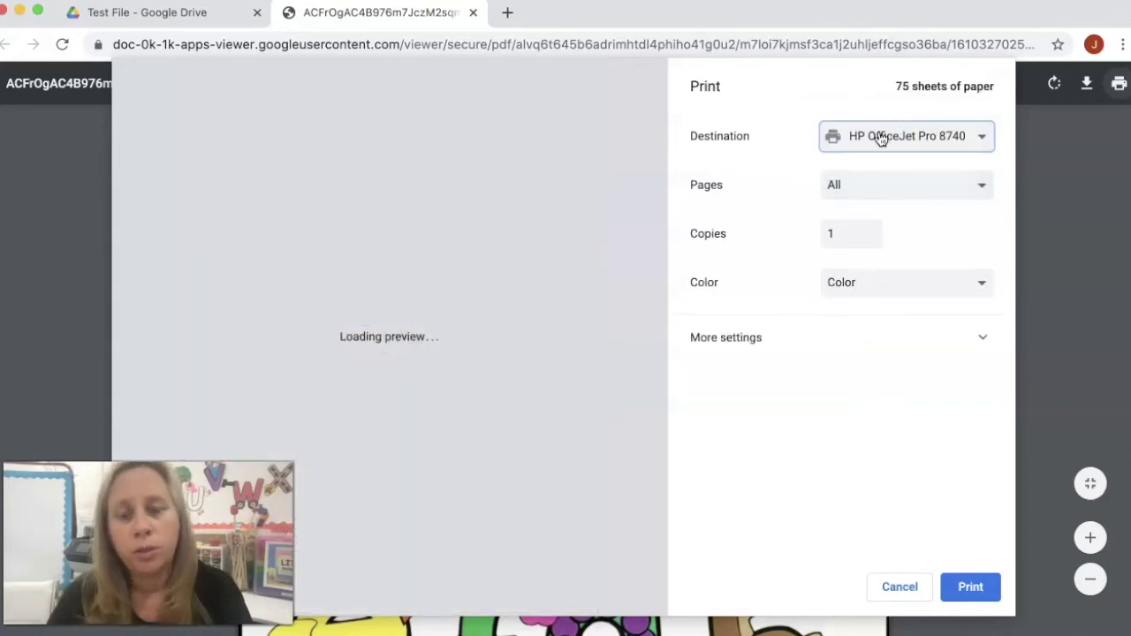
left_click(879, 138)
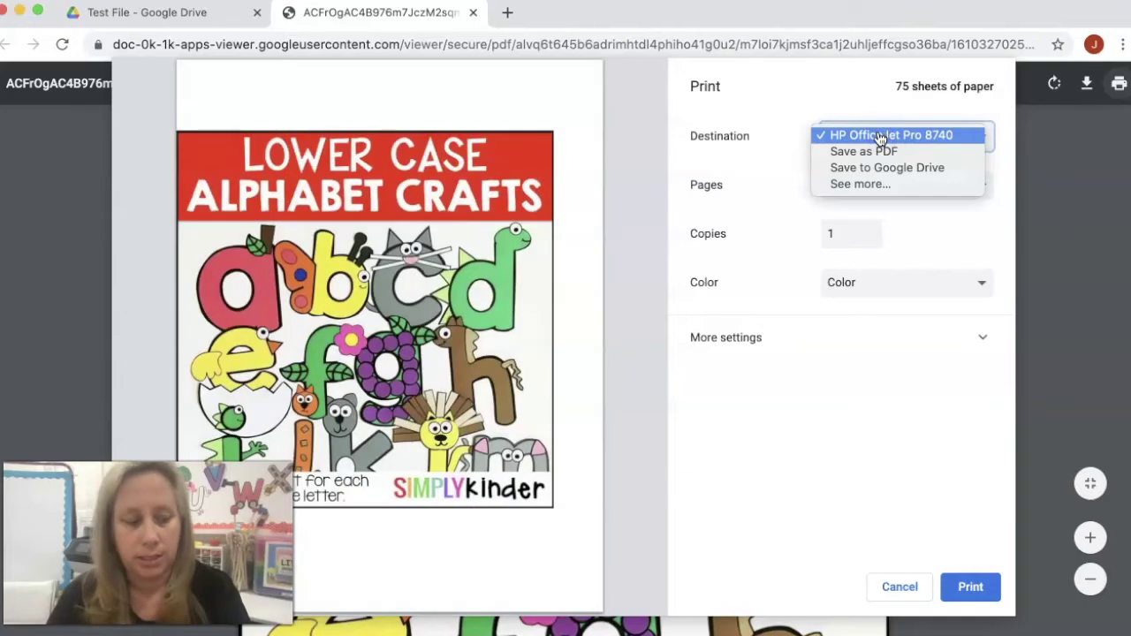
left_click(877, 151)
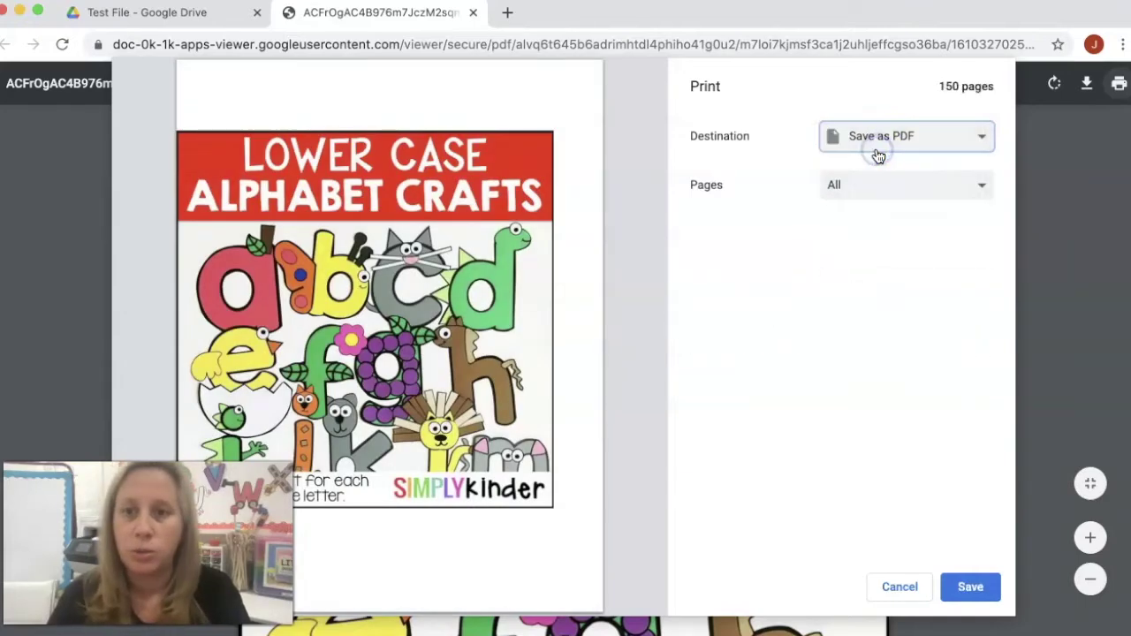
left_click(850, 191)
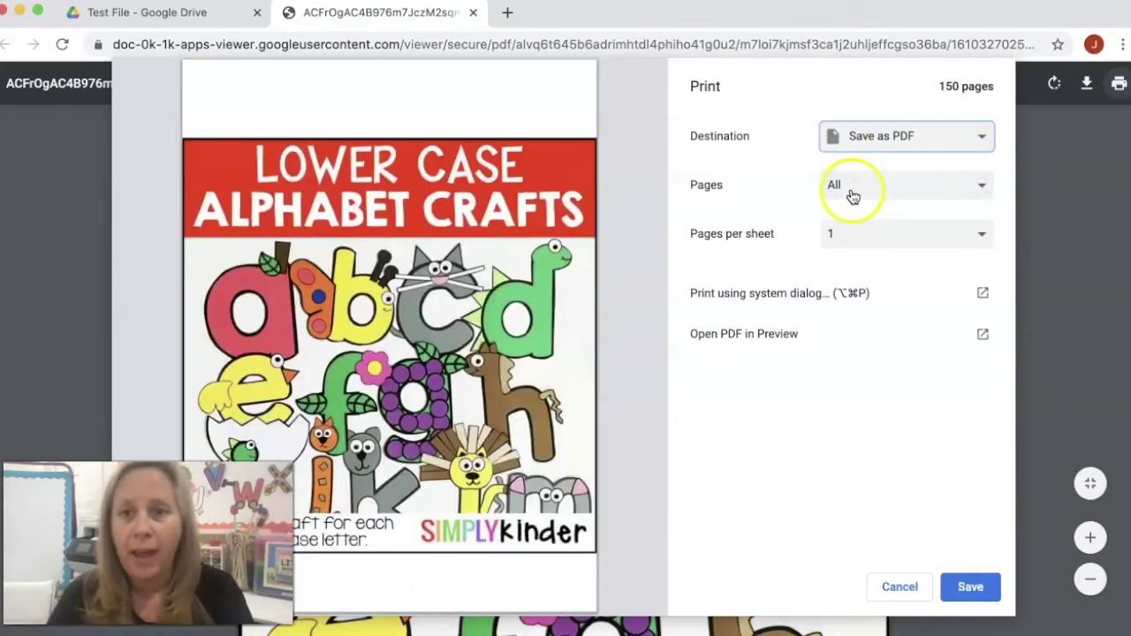
left_click(846, 204)
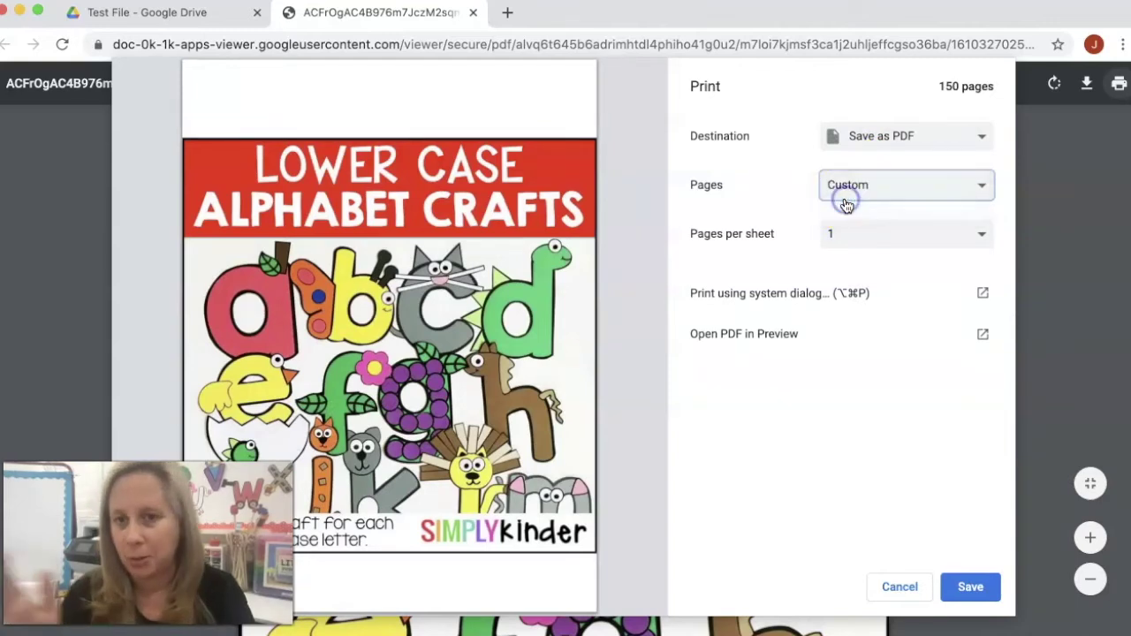
Enter the custom page range '7, 126,150' so three pages will be saved.
left_click(843, 224)
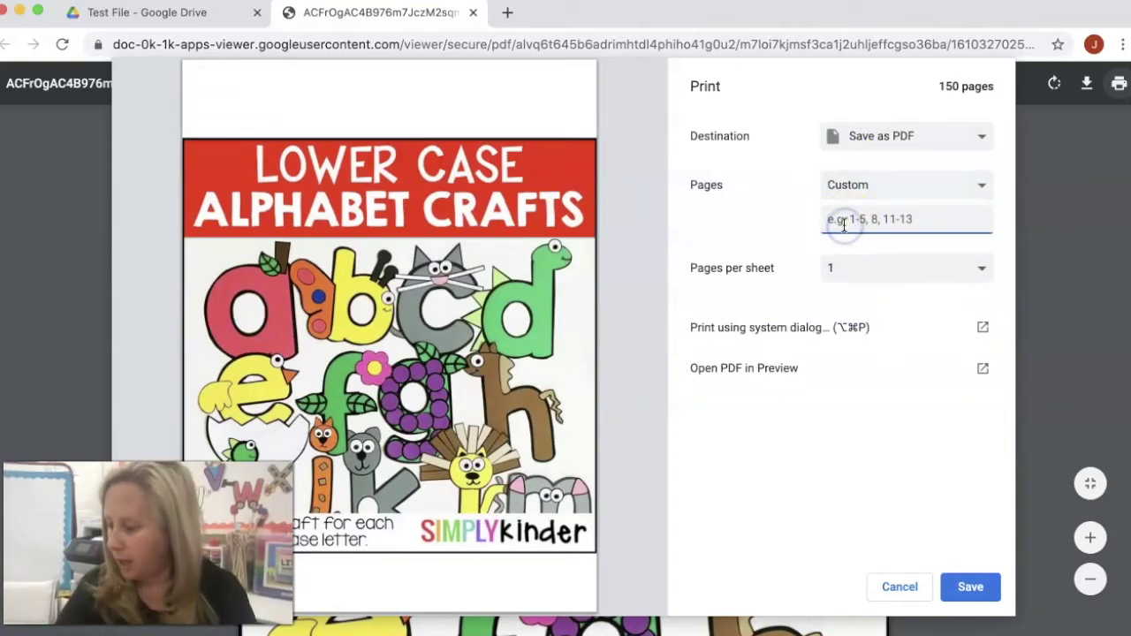
type("7,")
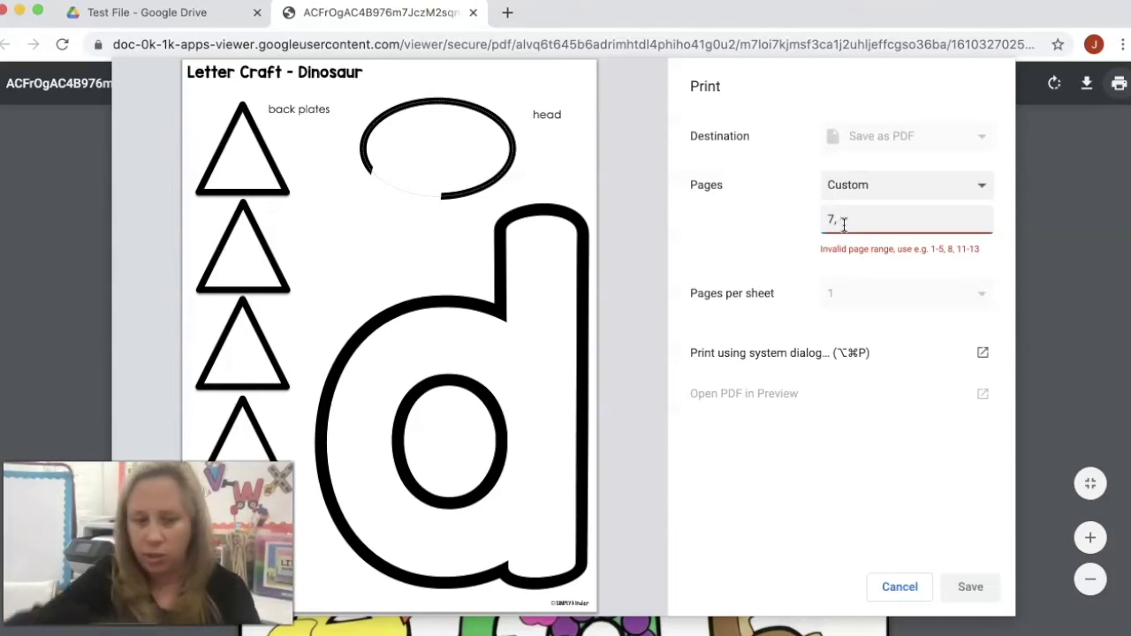
type(" 126")
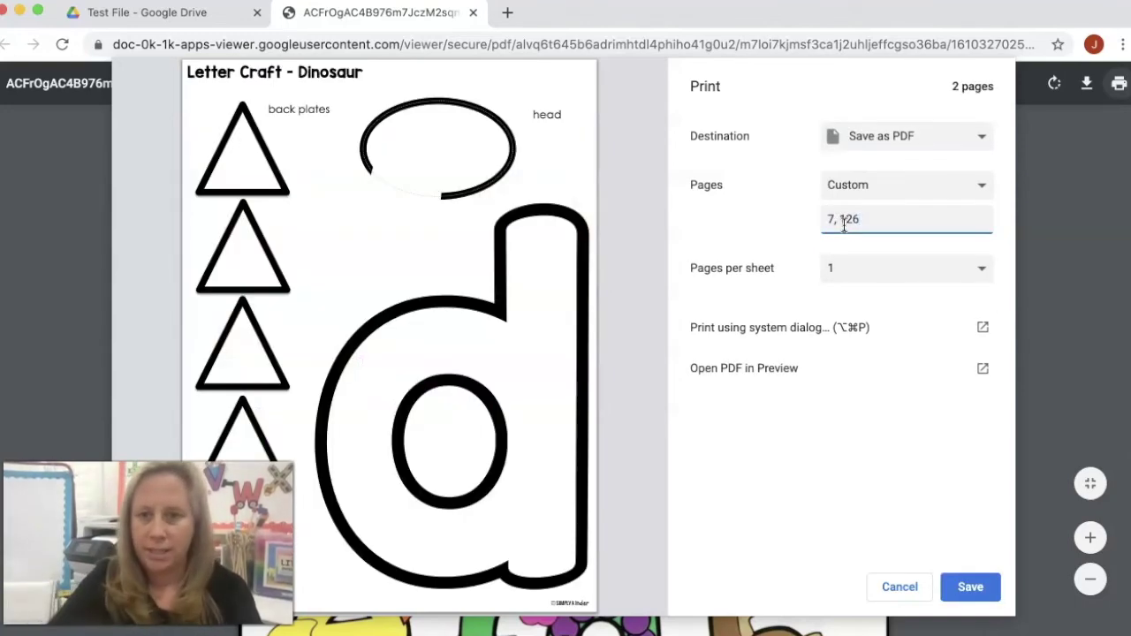
type(",150")
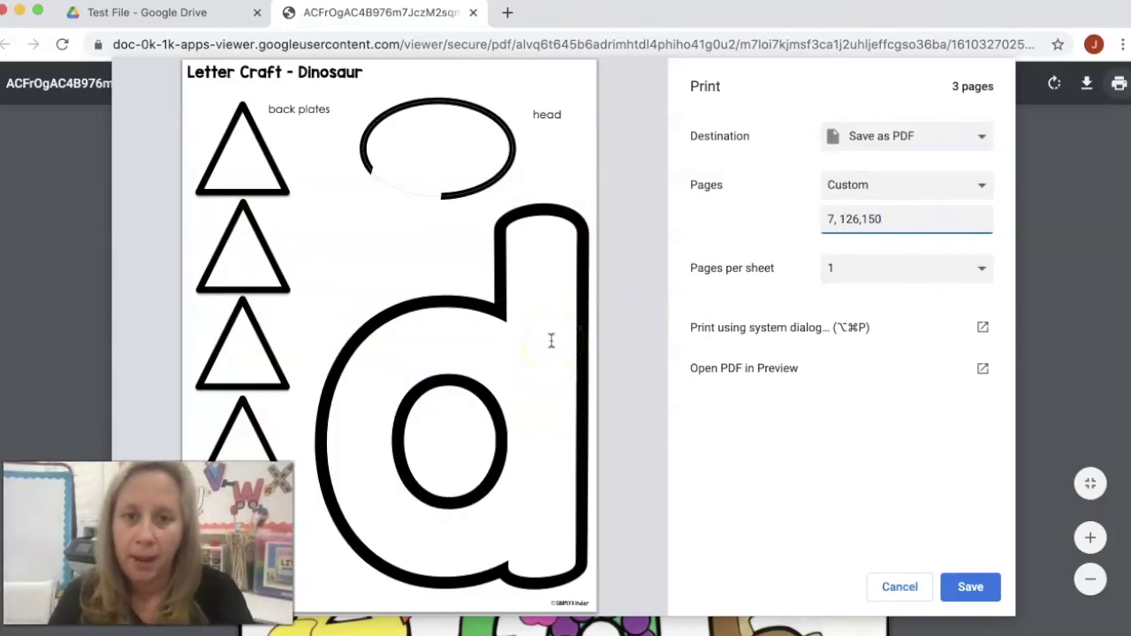
scroll(550, 340, "down", 1)
scroll(550, 340, "up", 1)
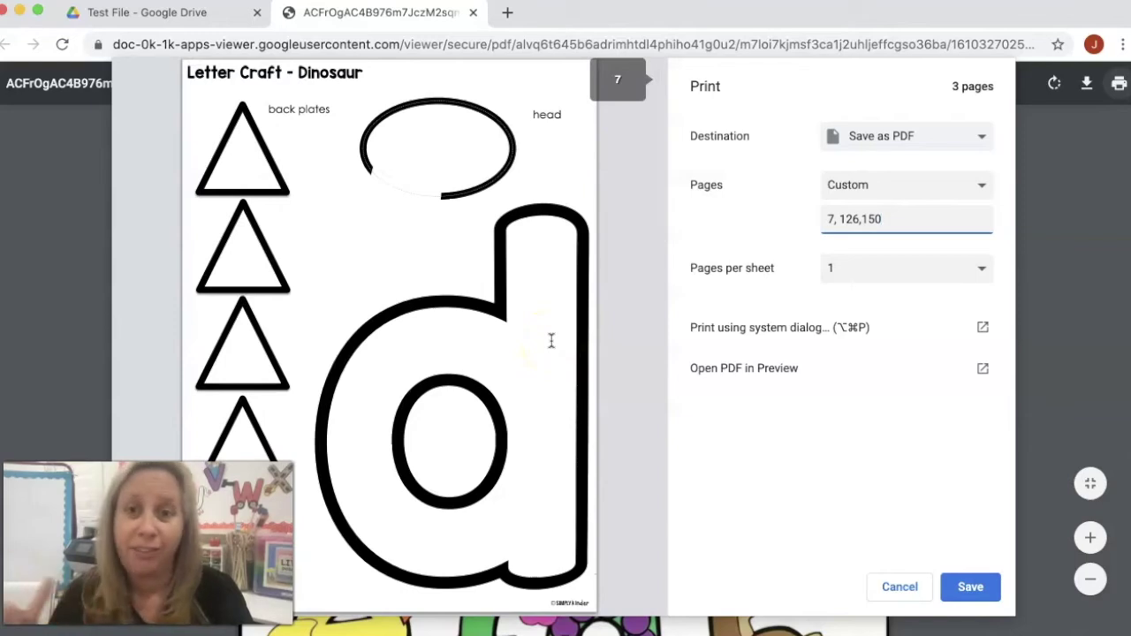
left_click(559, 246)
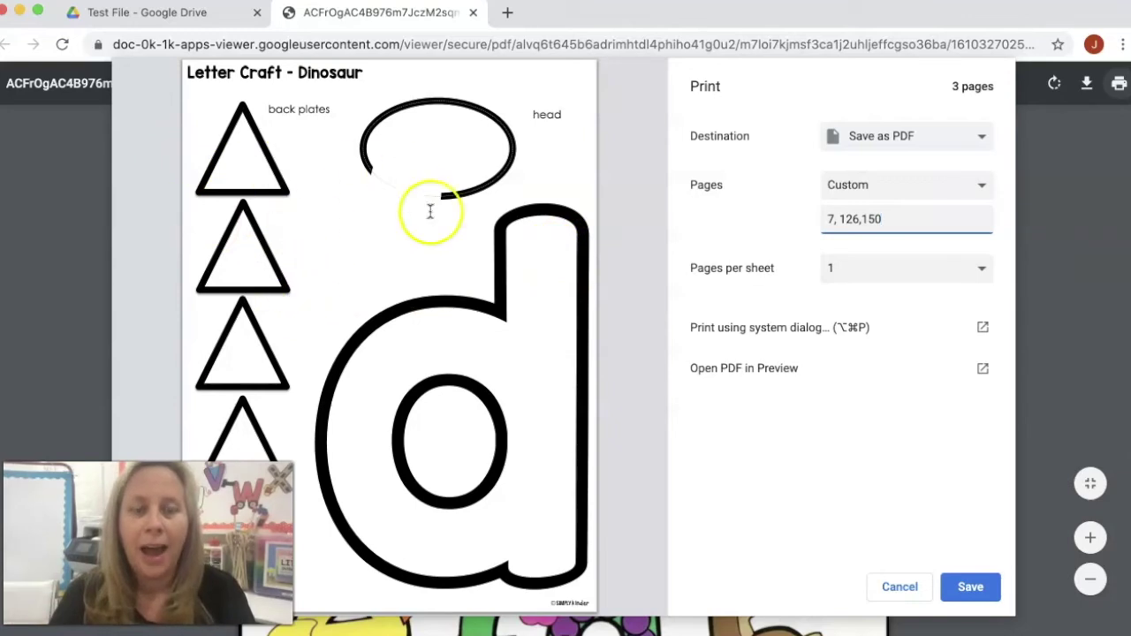
Review the previews of pages 7, 126 and 150, then open them as a PDF in Preview.
scroll(393, 309, "down", 10)
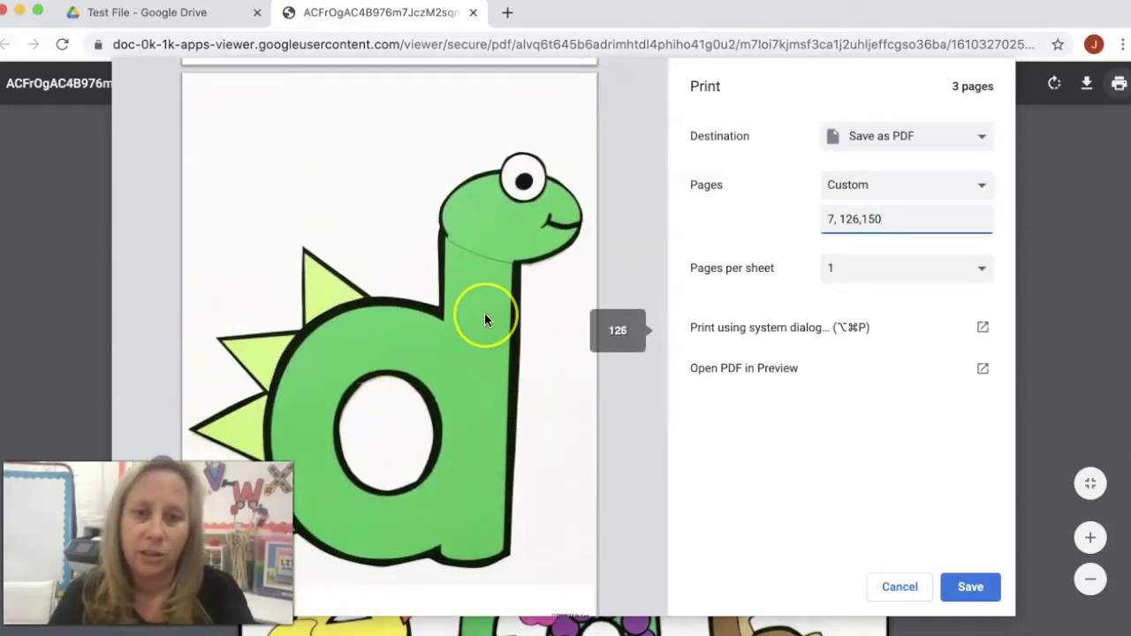
scroll(485, 320, "down", 6)
scroll(484, 313, "up", 12)
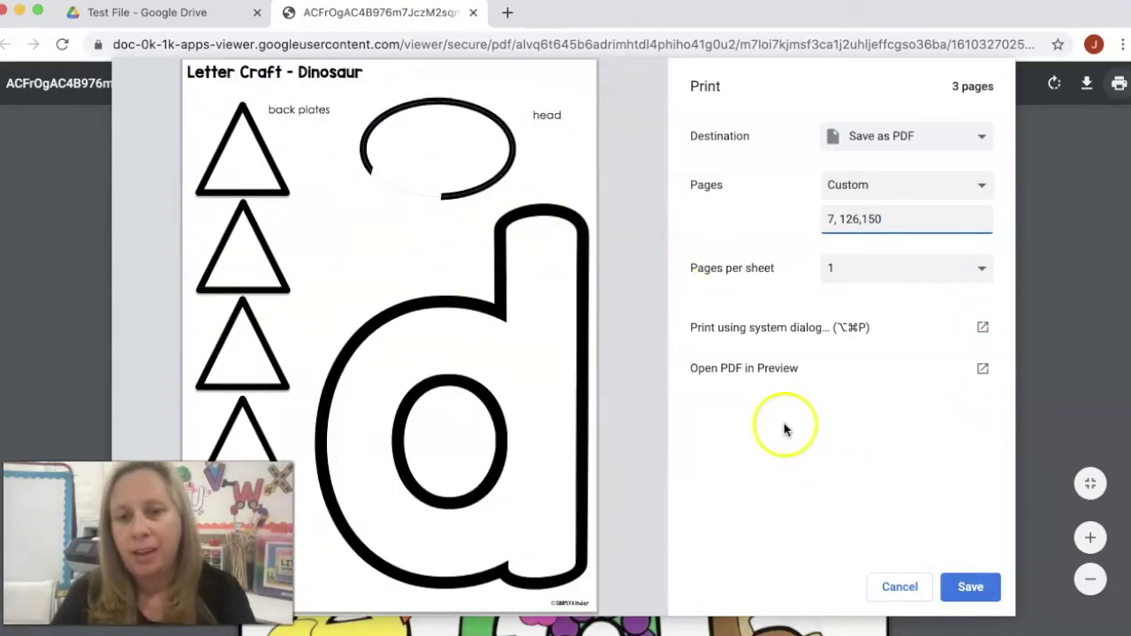
left_click(718, 370)
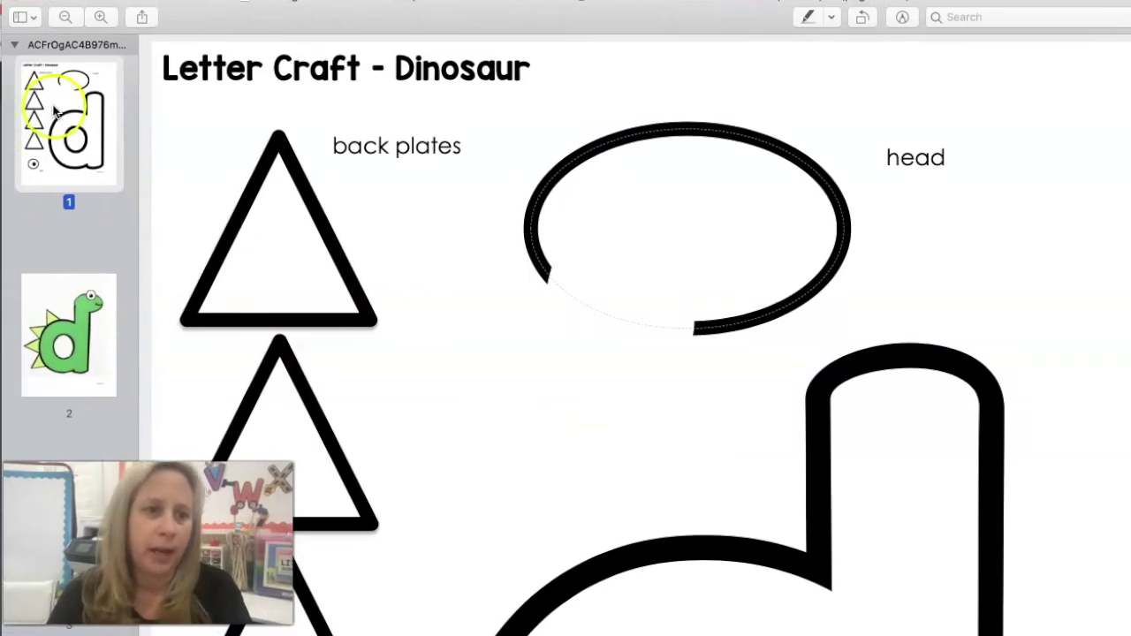
scroll(80, 332, "down", 1)
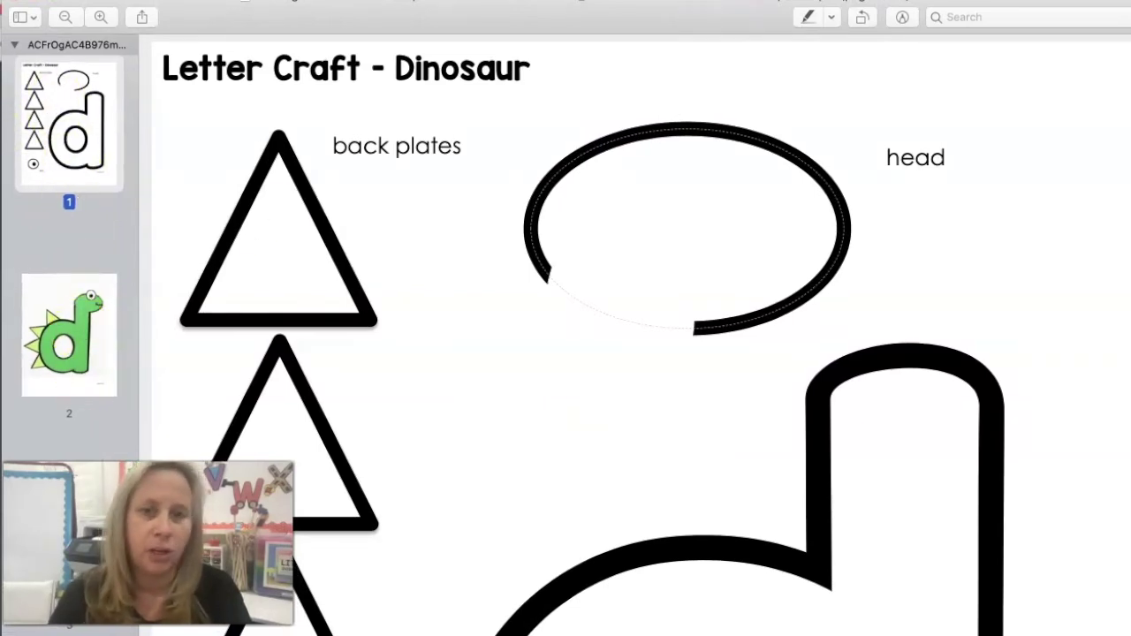
mouse_move(624, 10)
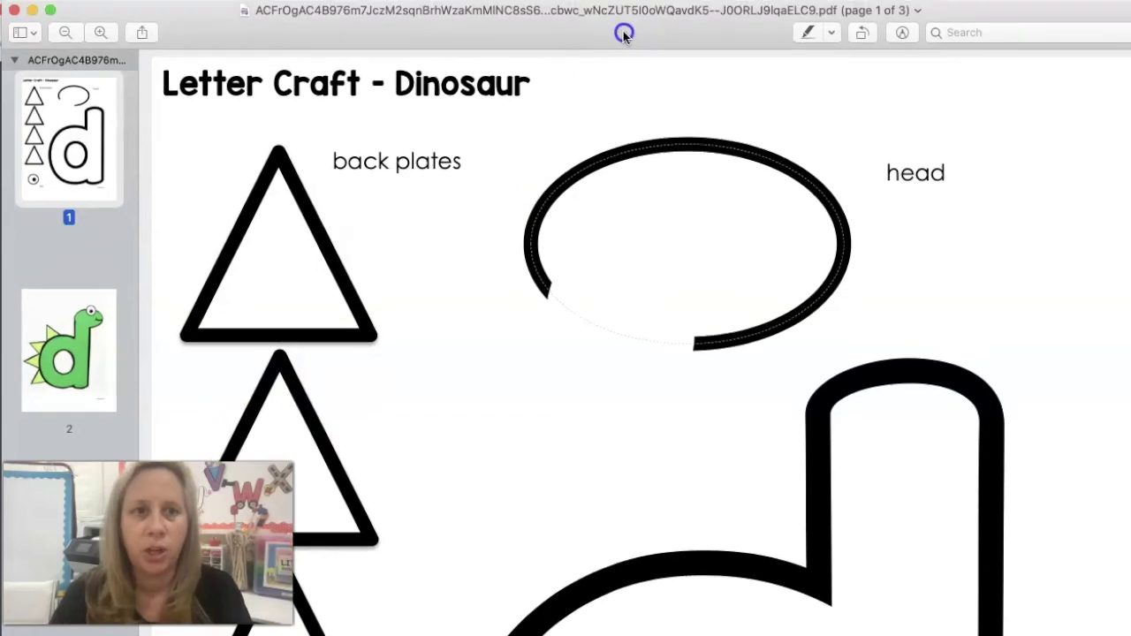
Save the three-page PDF to the Desktop as 'Letter D' and close the document.
left_click(60, 1)
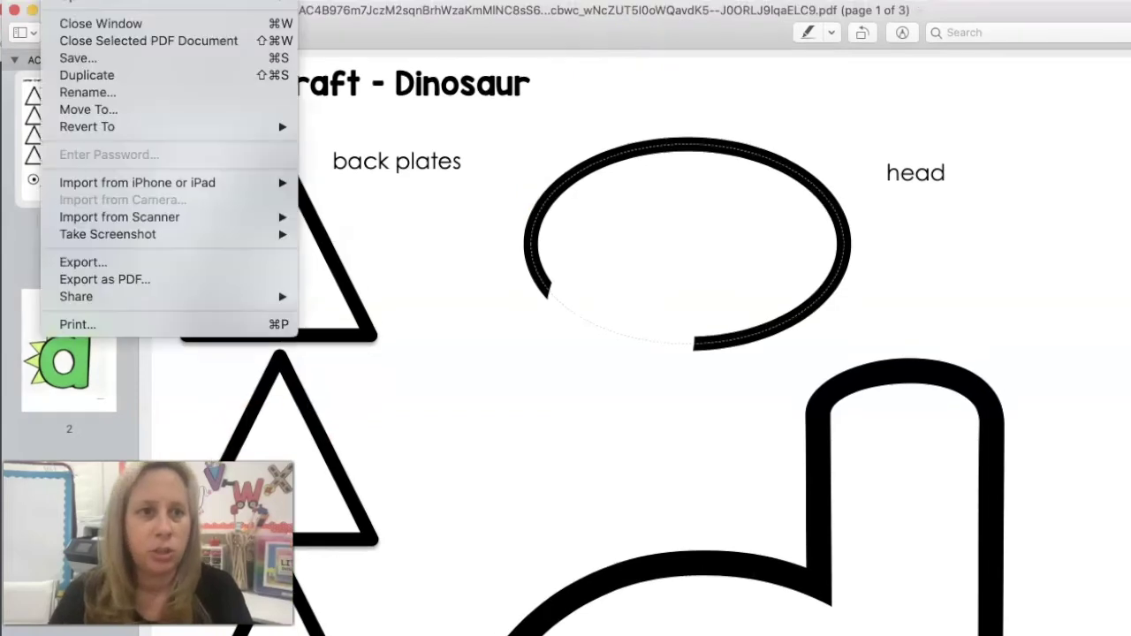
left_click(118, 59)
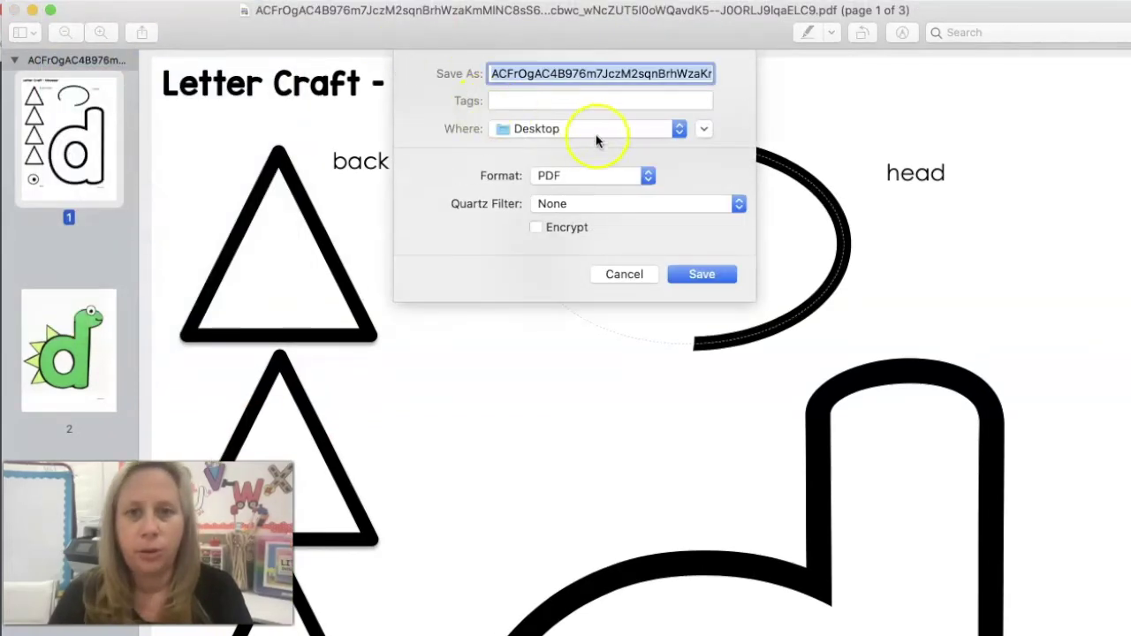
type("Let")
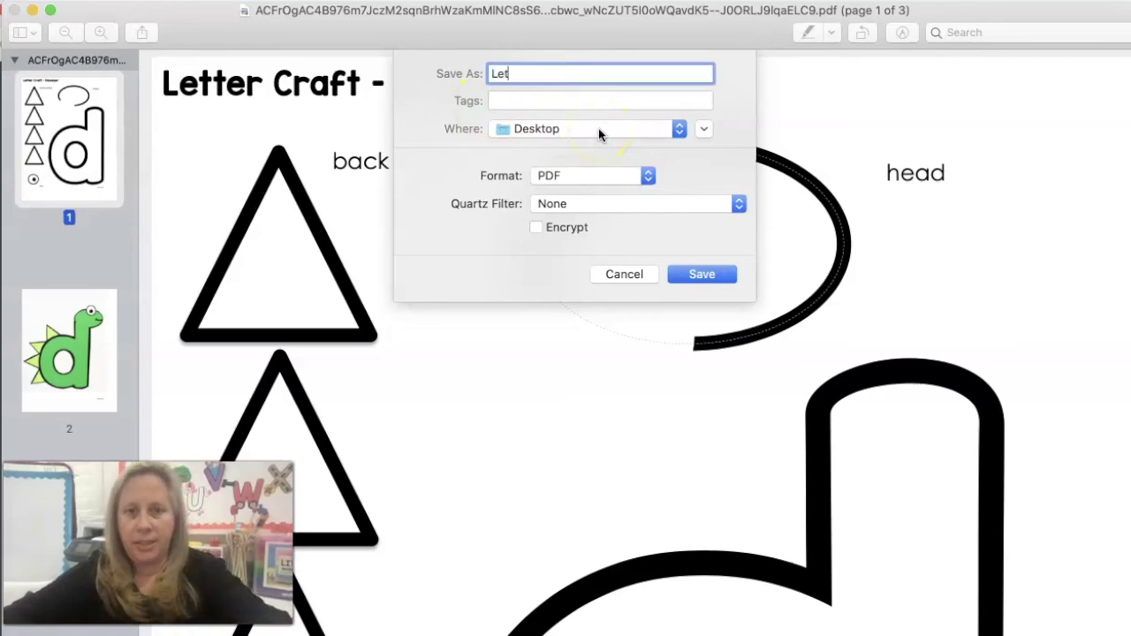
type("ter D")
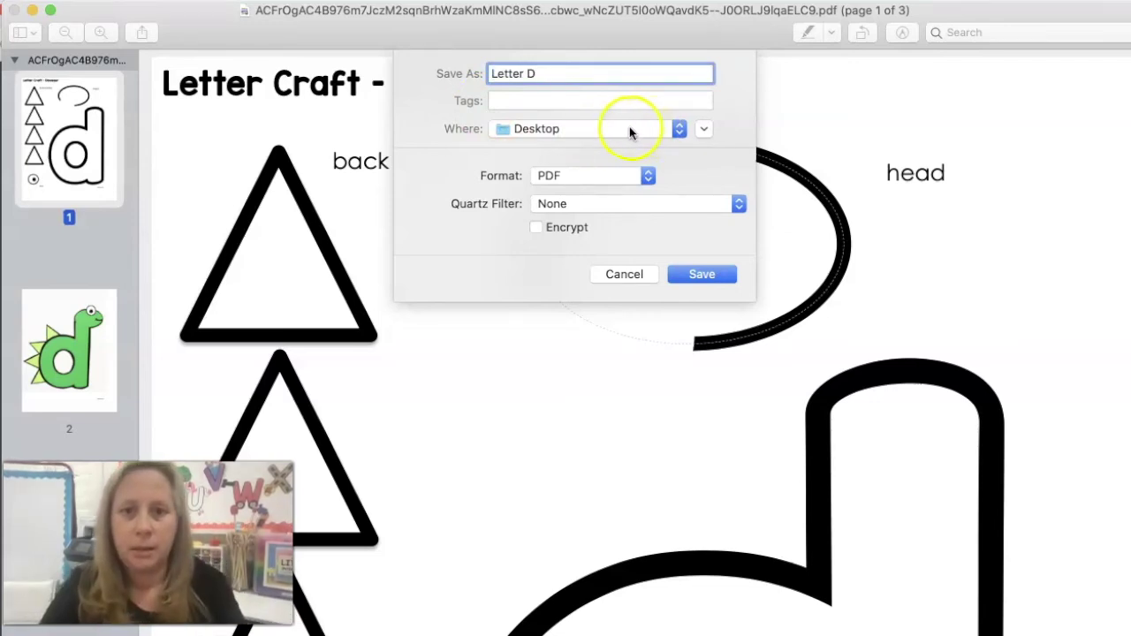
left_click(713, 273)
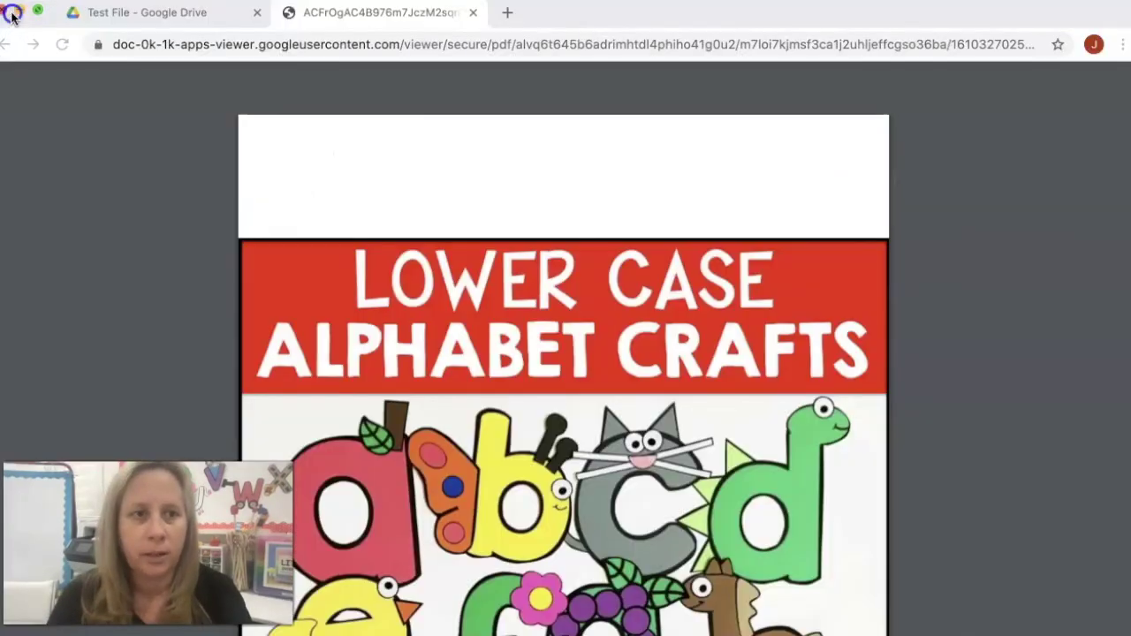
left_click(15, 11)
Move the Letter D icon beside the alphabet crafts PDF on the desktop and open it.
left_click(19, 13)
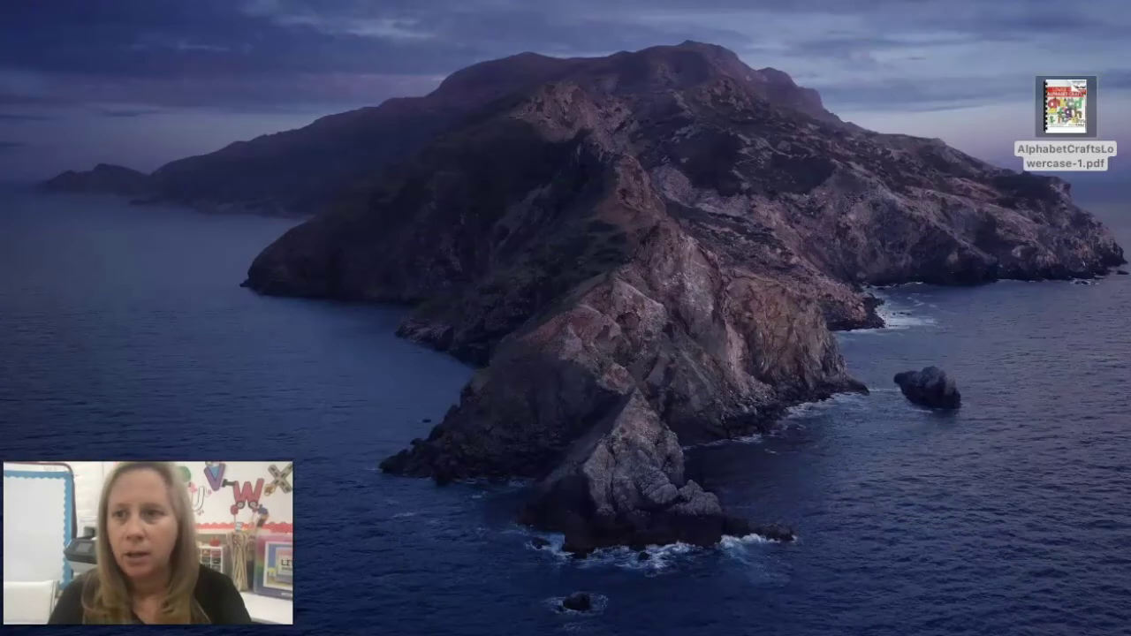
left_click_drag(1092, 62, 969, 106)
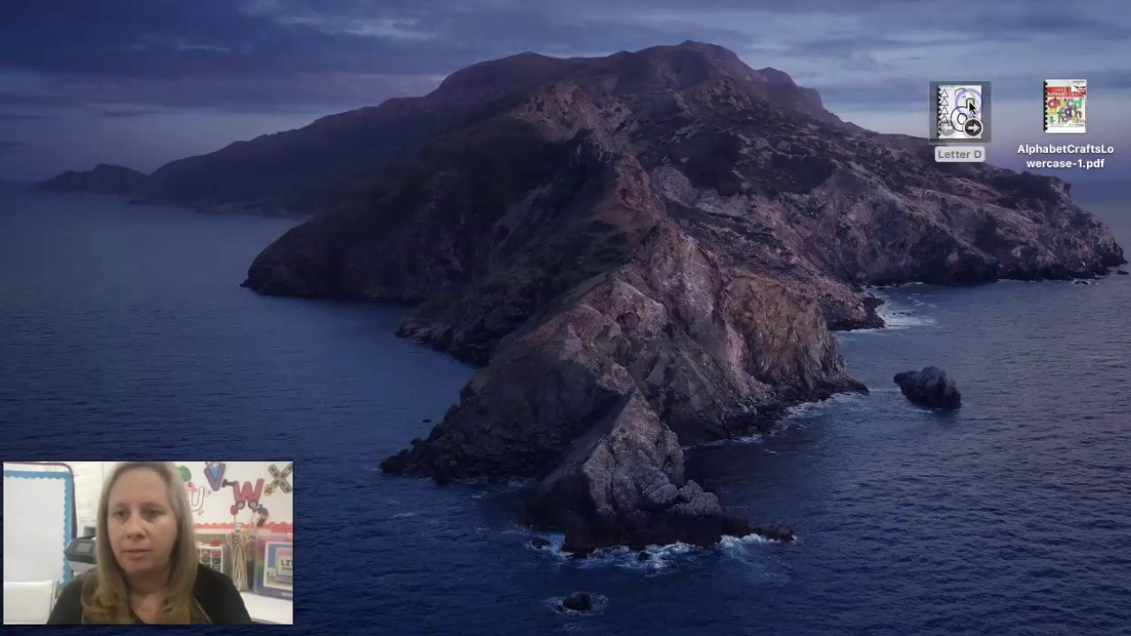
double_click(970, 106)
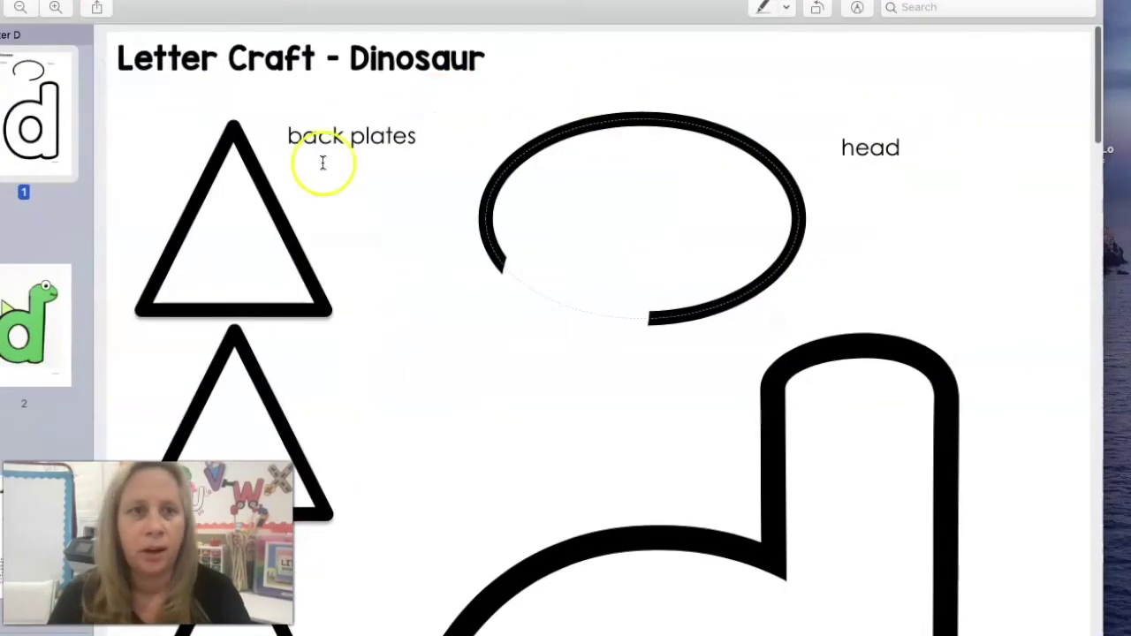
Check the Dinosaur craft pages in Letter D, close it, and select its desktop icon.
left_click(277, 216)
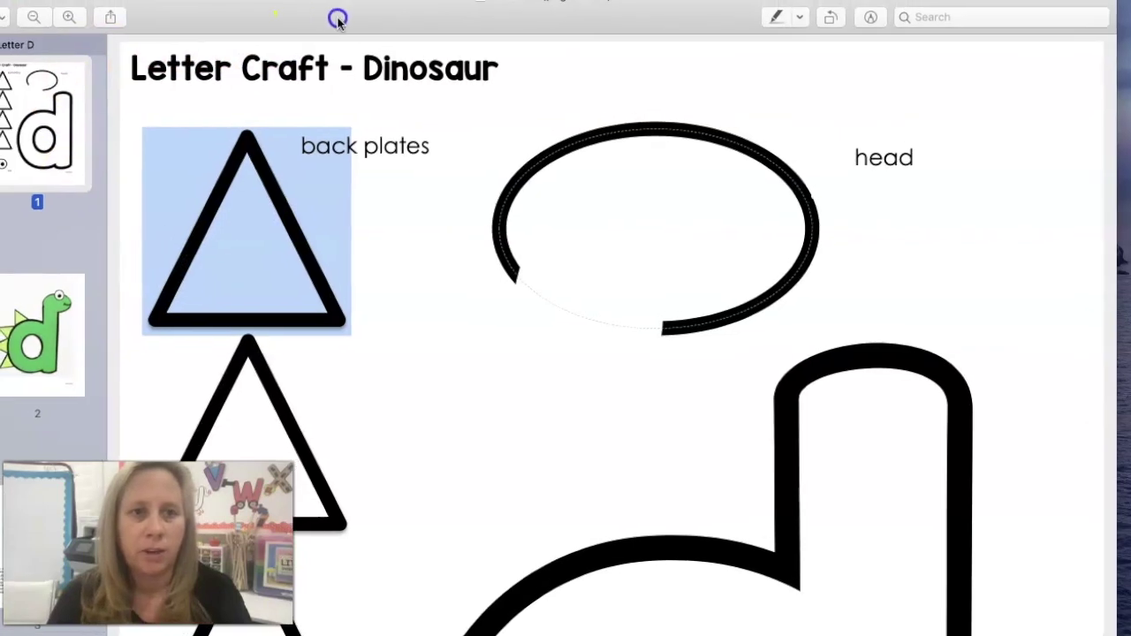
left_click(78, 173)
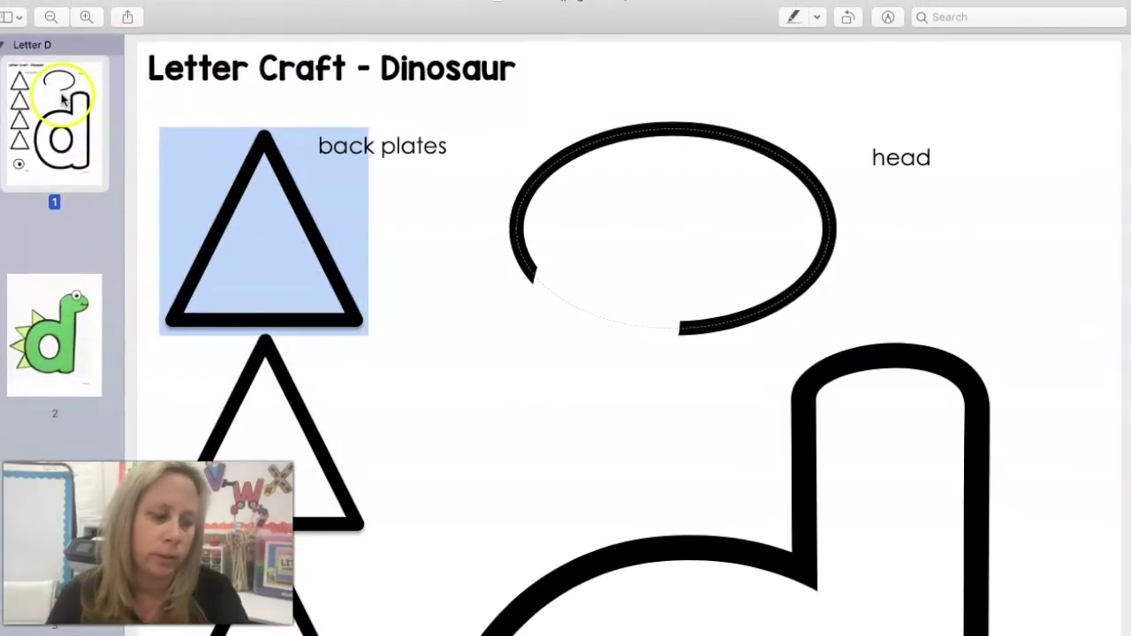
left_click(4, 5)
left_click(957, 97)
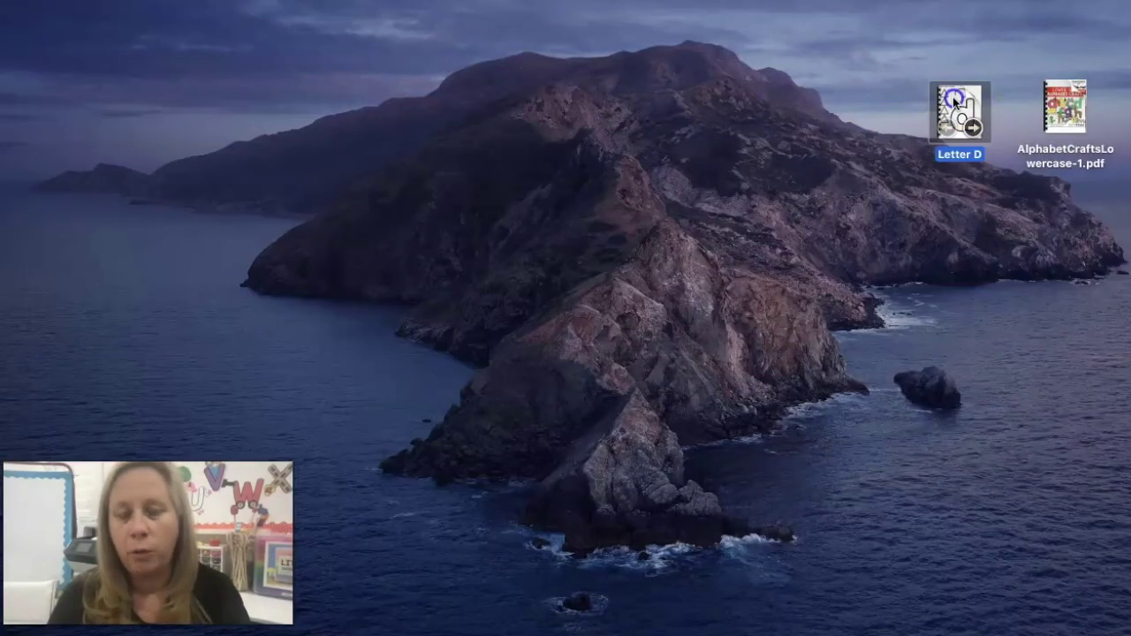